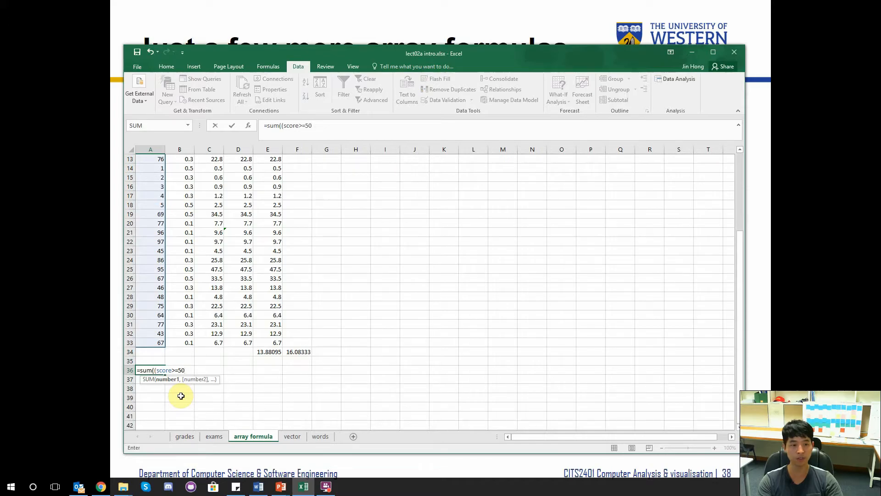
Step: Complete the formula in A36 as =SUM((score>=50)*(score<60)*score) and enter it as an array formula
{"action": "type", "text": "*(sco"}
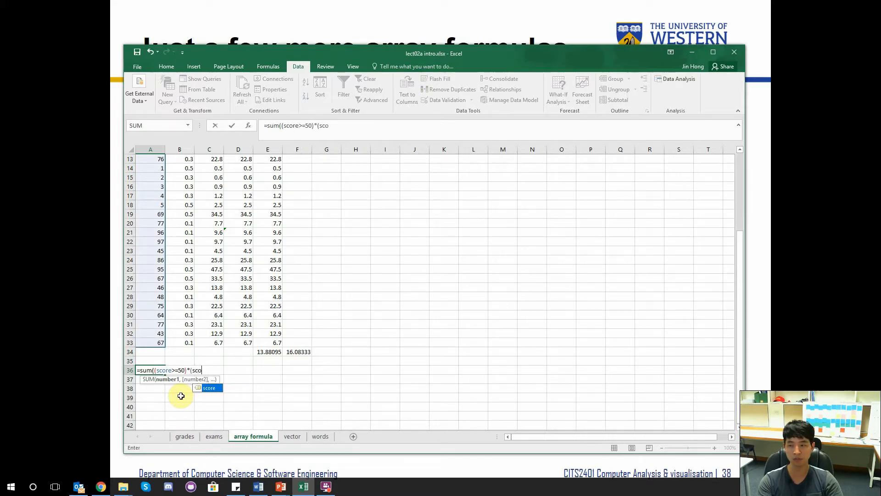
{"action": "type", "text": "re<60)*score)"}
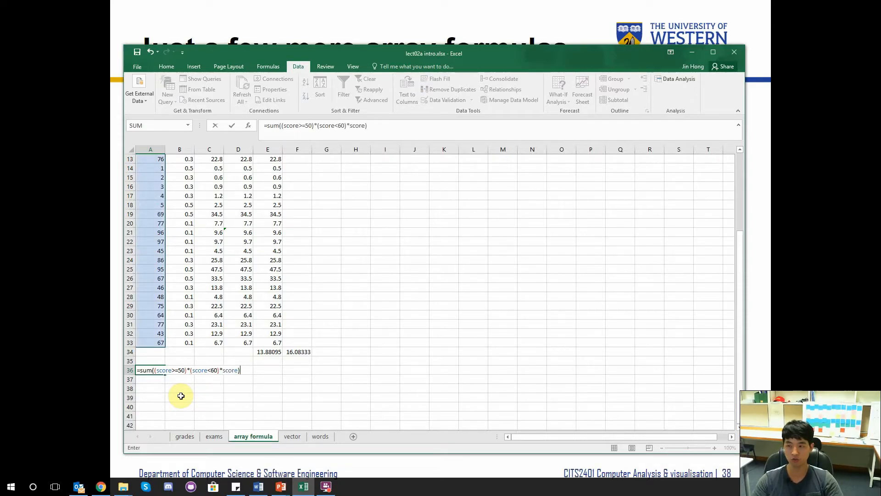
{"action": "key", "text": "ctrl+shift+Return"}
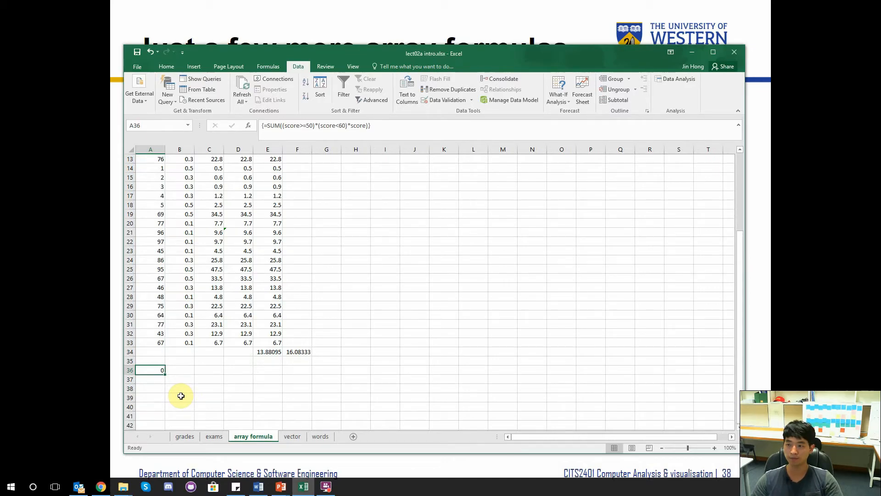
Step: Set the score in A19 to 56 and the score in A20 to 55
{"action": "key", "text": "Up"}
{"action": "key", "text": "Up"}
{"action": "key", "text": "Up"}
{"action": "key", "text": "Up"}
{"action": "key", "text": "Up"}
{"action": "key", "text": "Up"}
{"action": "key", "text": "Up"}
{"action": "key", "text": "Up"}
{"action": "key", "text": "Up"}
{"action": "key", "text": "Up"}
{"action": "key", "text": "Up"}
{"action": "key", "text": "Up"}
{"action": "key", "text": "Up"}
{"action": "key", "text": "Up"}
{"action": "key", "text": "Up"}
{"action": "key", "text": "Up"}
{"action": "key", "text": "Up"}
{"action": "key", "text": "Up"}
{"action": "key", "text": "Up"}
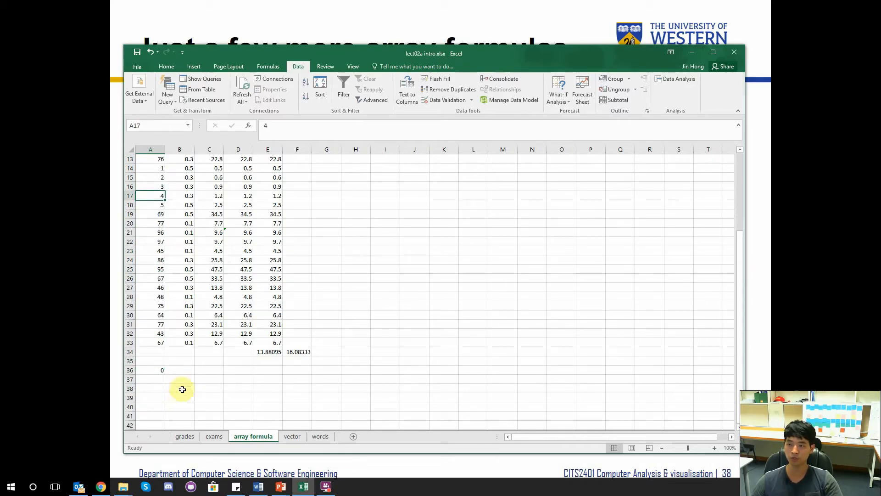
{"action": "left_click", "coordinate": [155, 213]}
{"action": "type", "text": "56"}
{"action": "key", "text": "Return"}
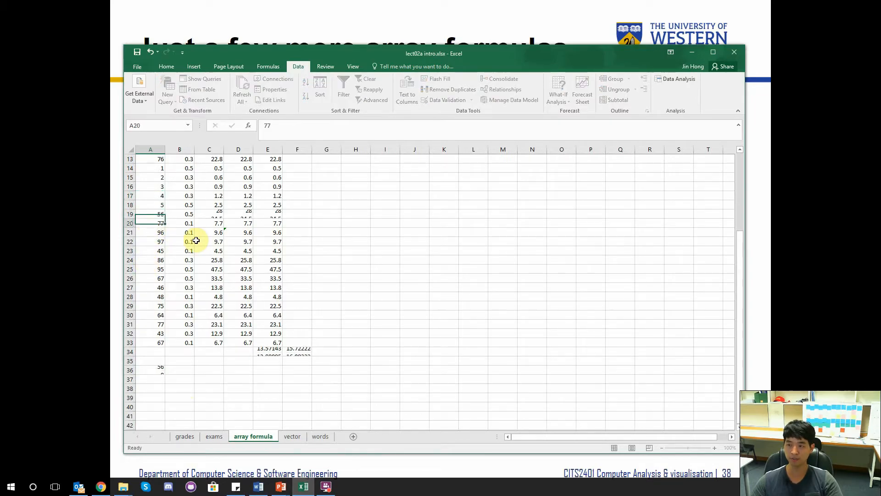
{"action": "type", "text": "55"}
{"action": "key", "text": "Return"}
Step: Set the score in A23 to 51
{"action": "key", "text": "Return"}
{"action": "key", "text": "Return"}
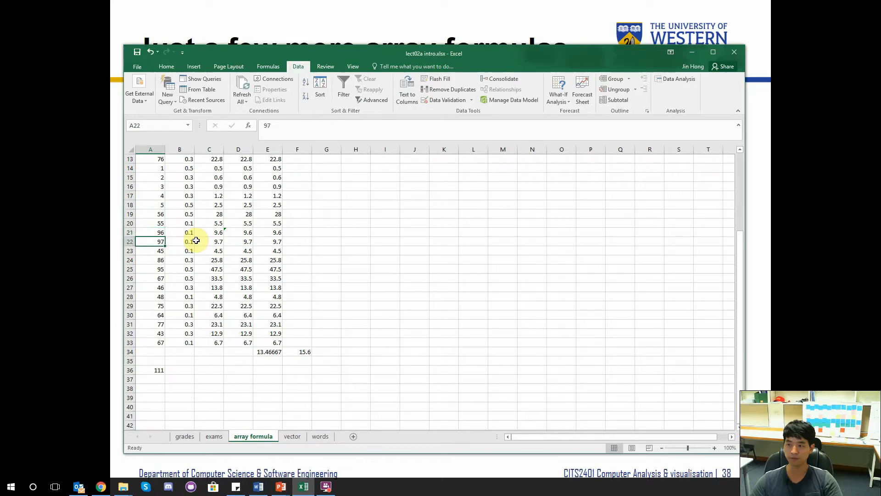
{"action": "type", "text": "51"}
{"action": "key", "text": "Return"}
Step: Select A36 to review its array formula and result, and switch to the PowerPoint slide on array formulas
{"action": "key", "text": "Return"}
{"action": "key", "text": "Return"}
{"action": "key", "text": "Return"}
{"action": "key", "text": "Return"}
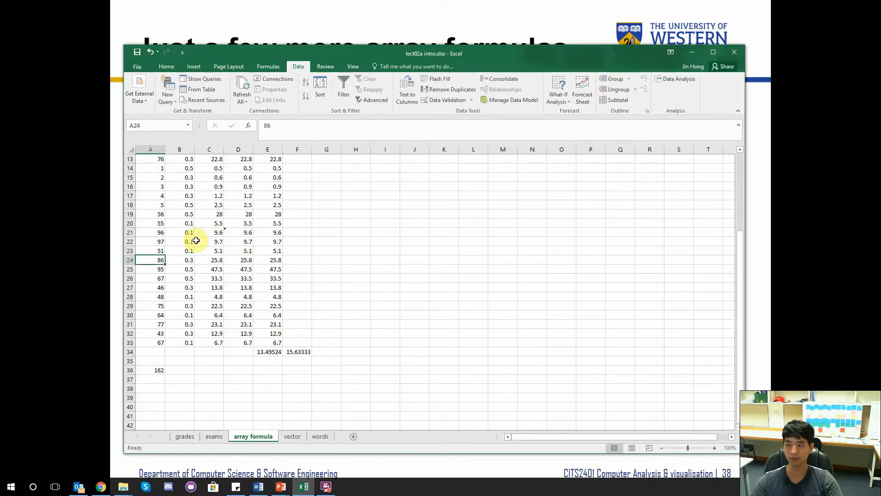
{"action": "key", "text": "Return"}
{"action": "key", "text": "Return"}
{"action": "key", "text": "Return"}
{"action": "key", "text": "Return"}
{"action": "key", "text": "Return"}
{"action": "key", "text": "Return"}
{"action": "key", "text": "Return"}
{"action": "key", "text": "Return"}
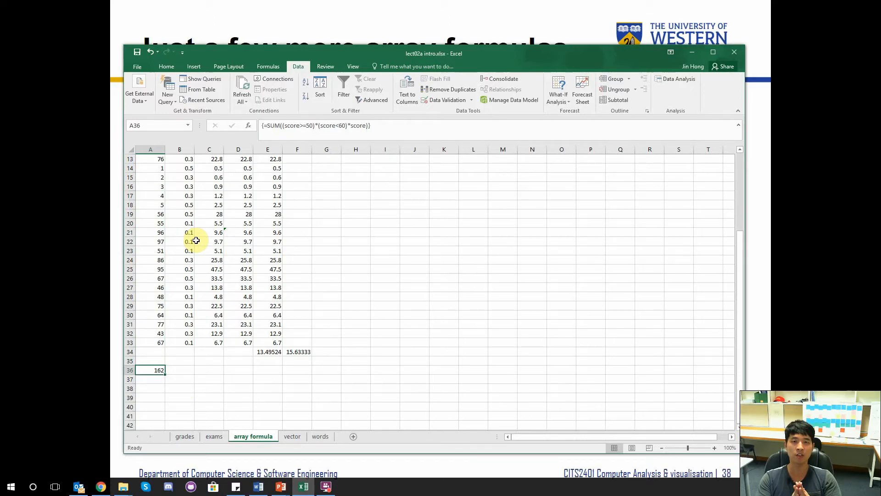
{"action": "key", "text": "alt+Tab"}
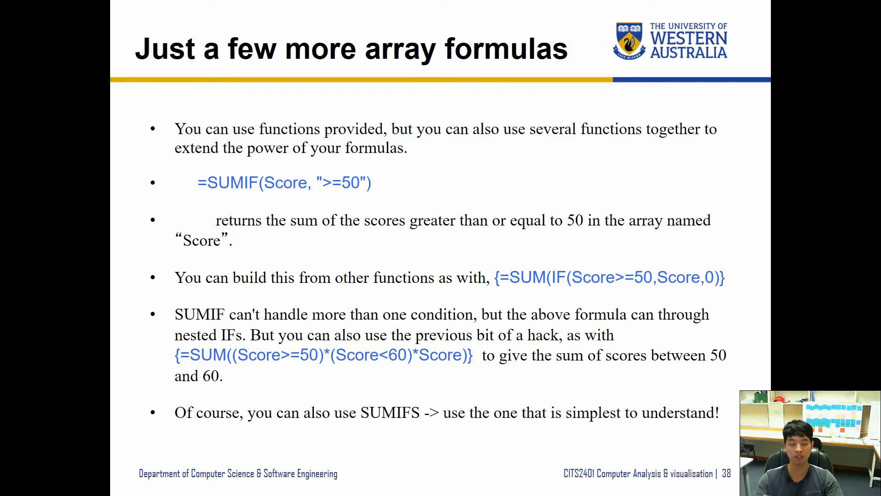
Step: Switch back to Excel and start a SUMIFS formula in A37 with score as sum range and score ">=50" as first condition
{"action": "key", "text": "alt+Tab"}
{"action": "left_click", "coordinate": [152, 378]}
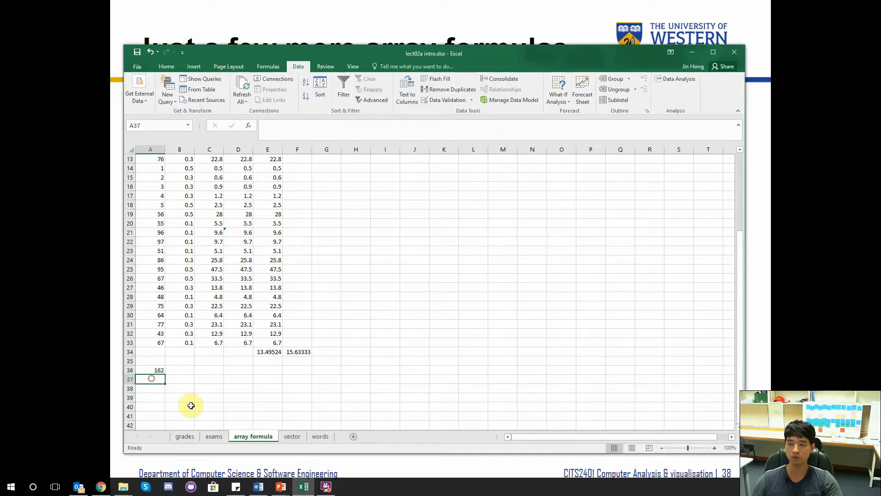
{"action": "type", "text": "=sumifs"}
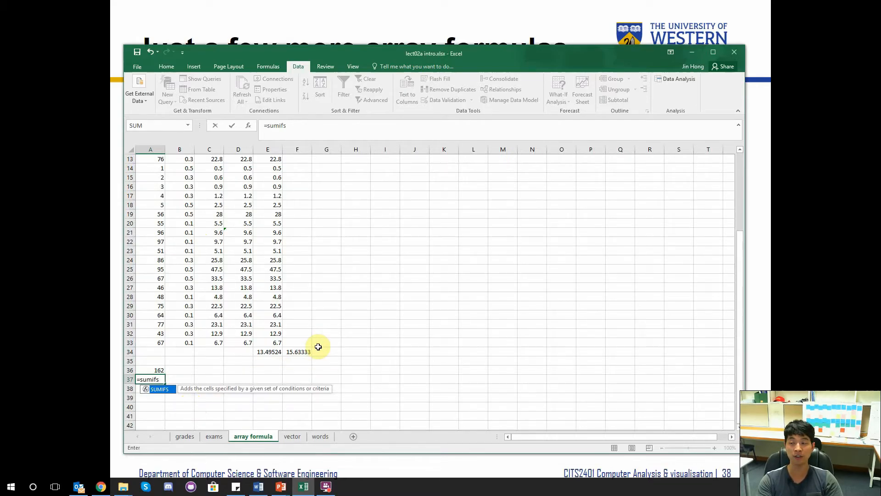
{"action": "type", "text": "("}
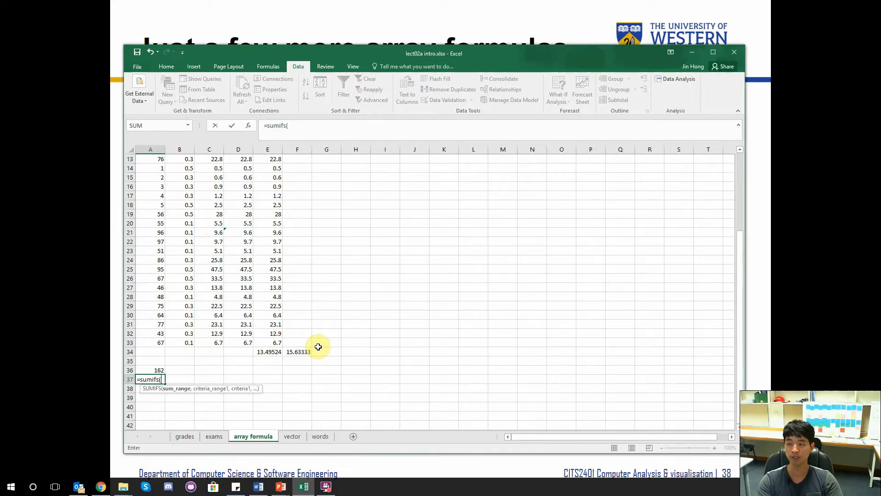
{"action": "scroll", "coordinate": [313, 343], "scroll_direction": "up", "scroll_amount": 1}
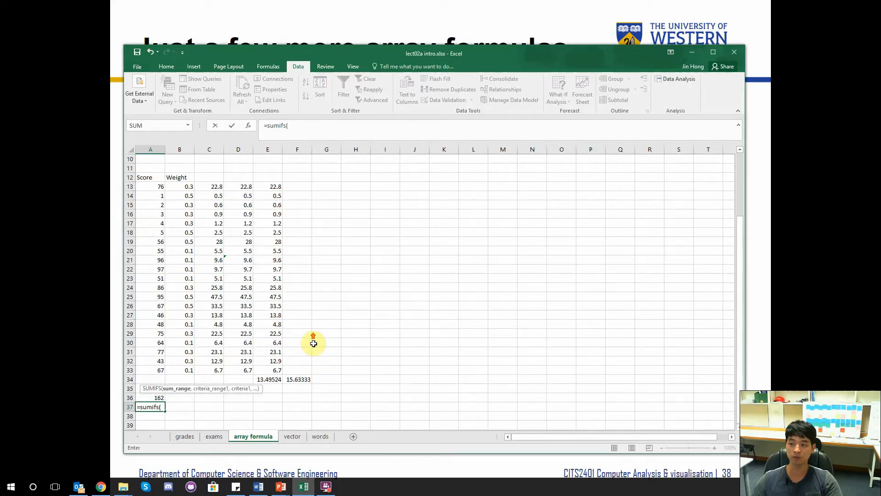
{"action": "type", "text": "scor"}
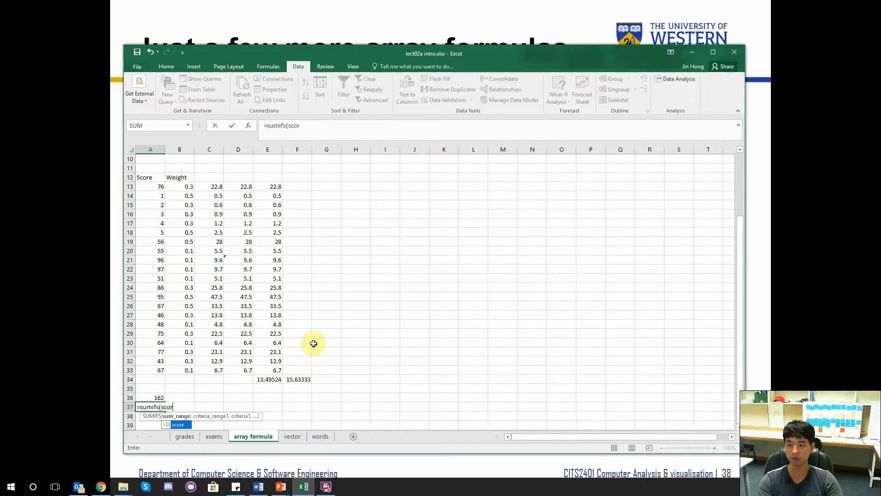
{"action": "type", "text": "e,"}
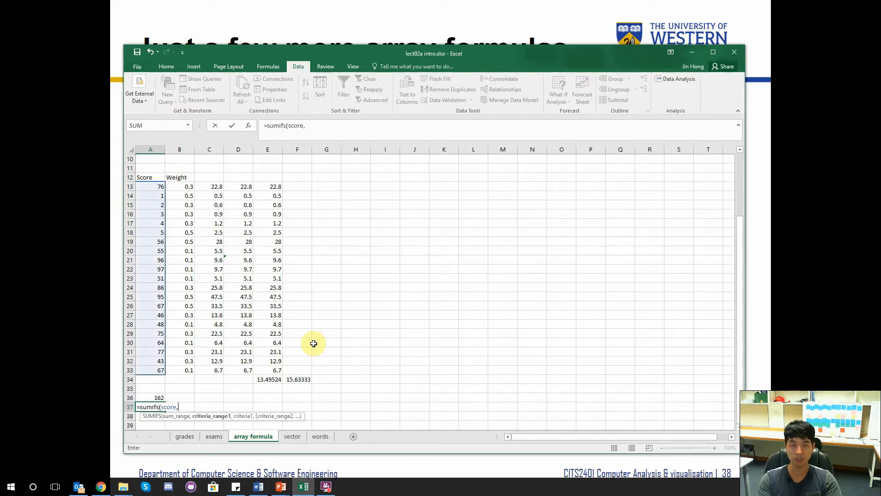
{"action": "type", "text": "score,"}
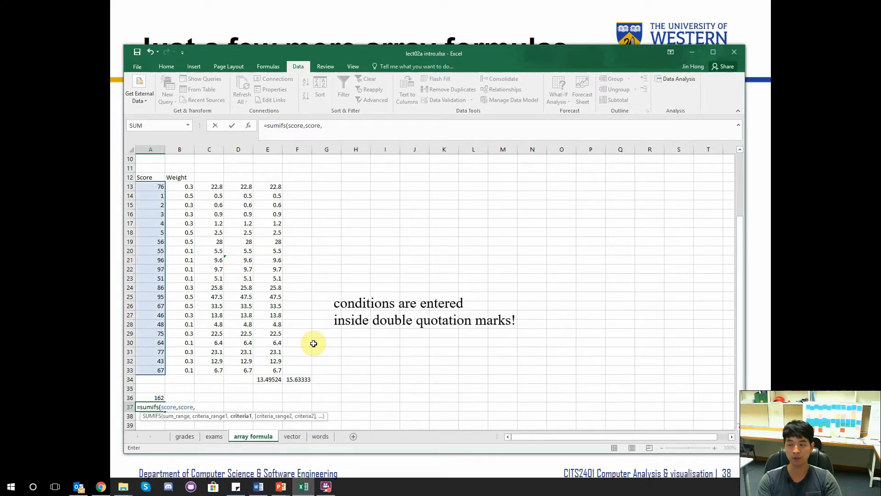
{"action": "type", "text": "\">=50"}
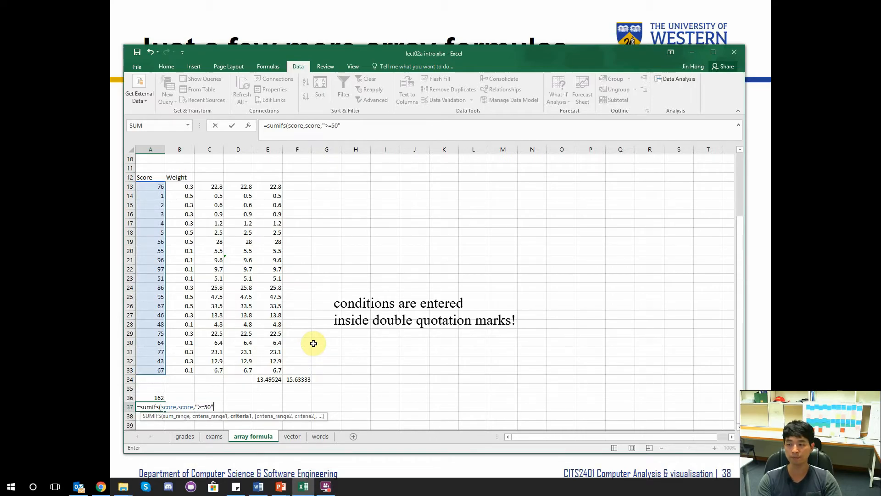
{"action": "type", "text": "\""}
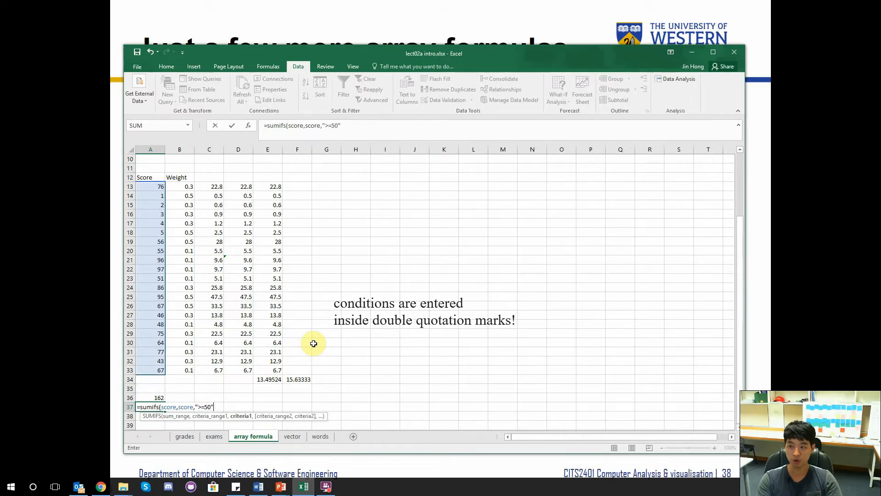
Step: Add score "<60" as the second condition of the SUMIFS formula in A37 and enter it
{"action": "type", "text": ","}
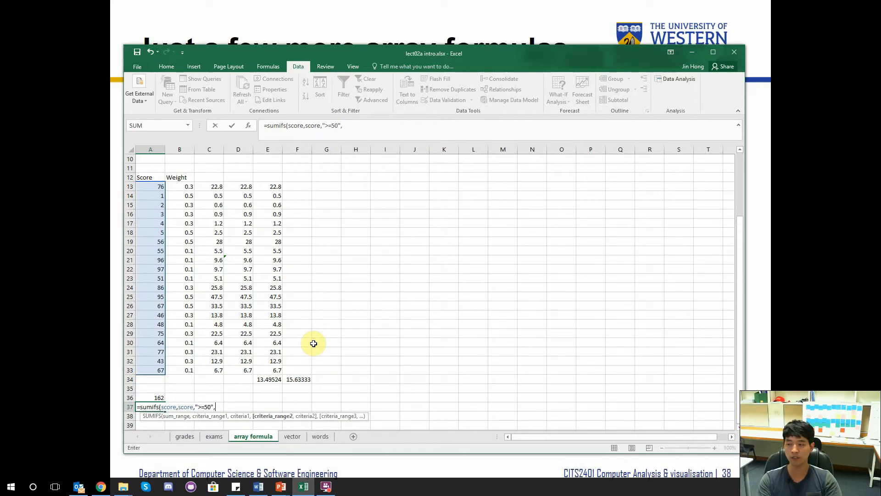
{"action": "type", "text": "score,"}
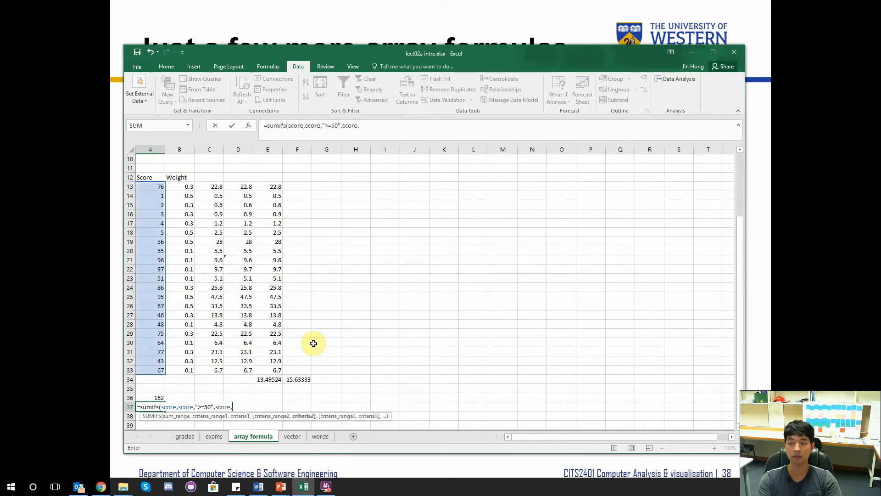
{"action": "type", "text": "\"<60"}
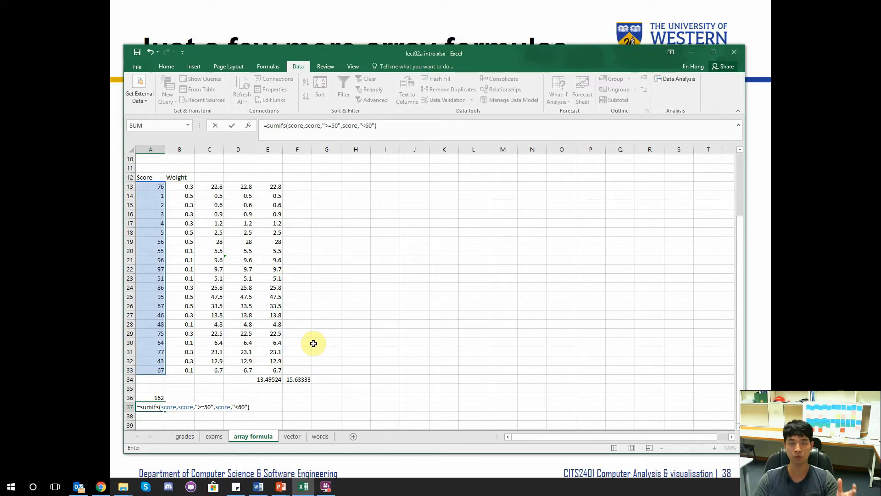
{"action": "key", "text": "Return"}
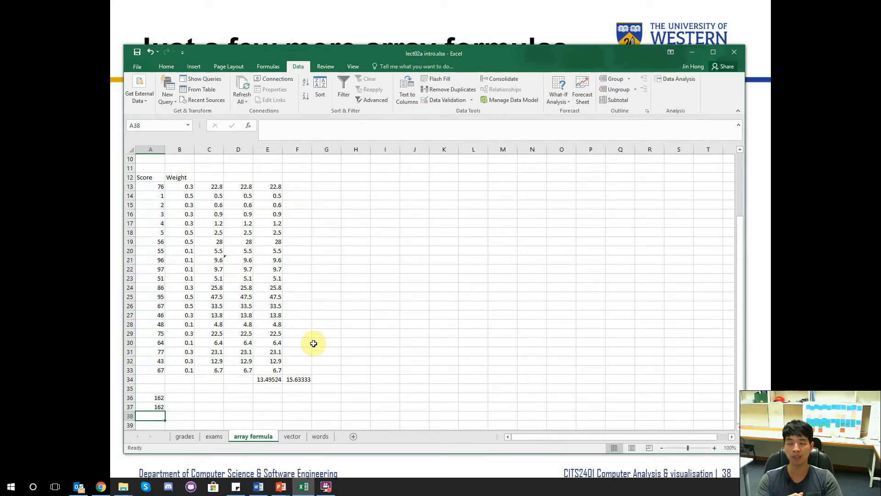
Step: Compare the formulas in A36 and A37, and move the workbook window aside to return to the PowerPoint slide
{"action": "key", "text": "Up"}
{"action": "key", "text": "Up"}
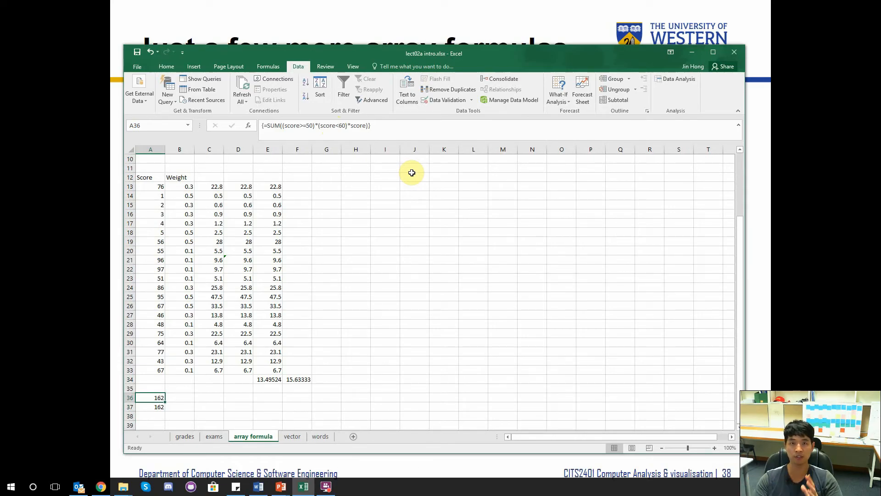
{"action": "key", "text": "Down"}
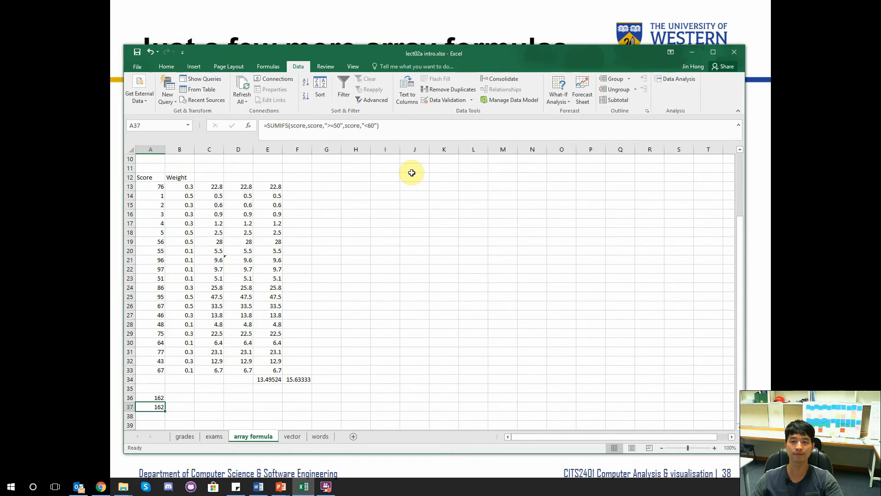
{"action": "left_click_drag", "start_coordinate": [499, 54], "coordinate": [398, 56]}
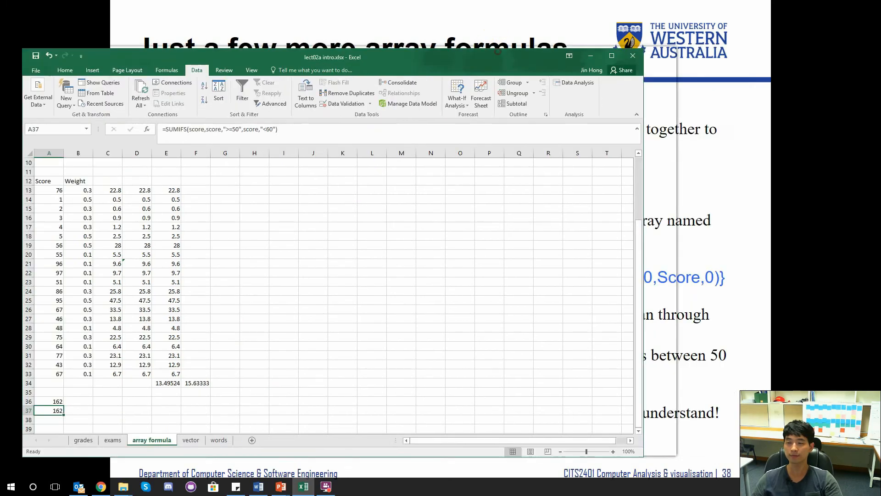
{"action": "left_click", "coordinate": [666, 106]}
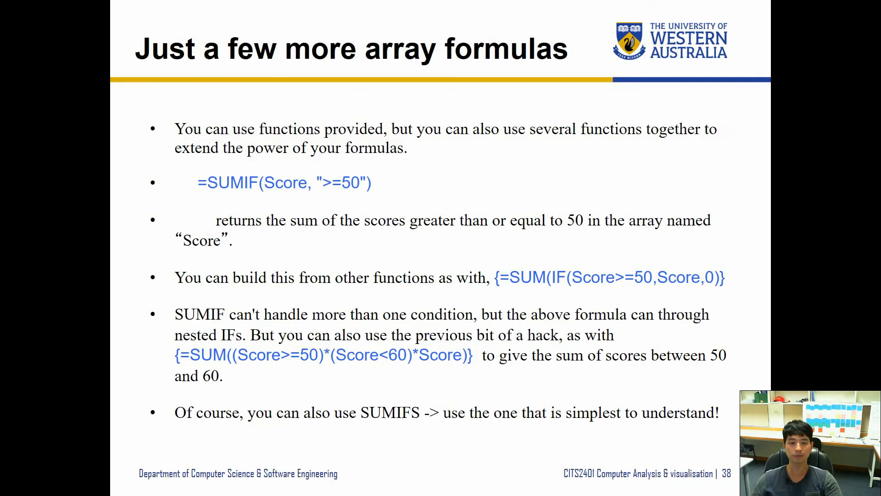